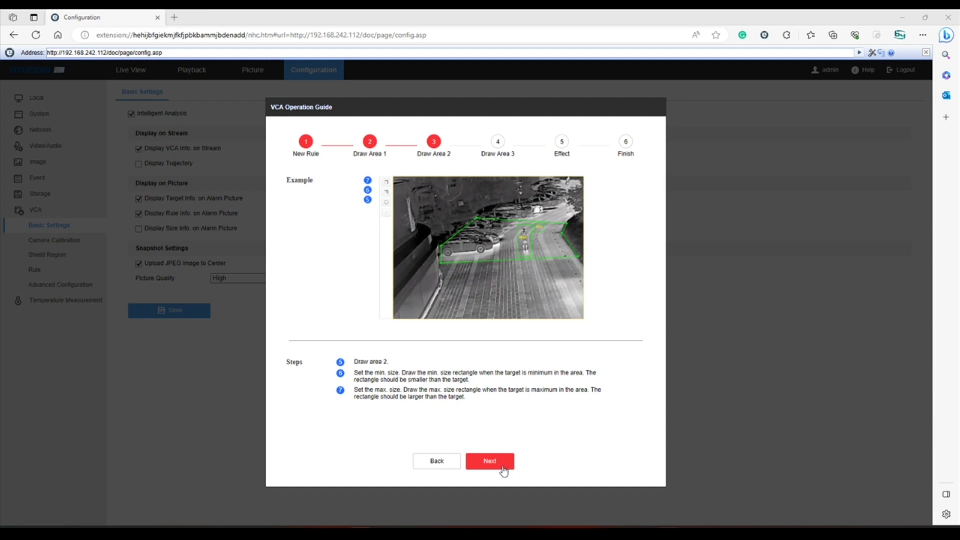
Go through the remaining pages of the VCA Operation Guide, from Draw Area 2 to Finish, and close the guide.
{"action": "left_click", "coordinate": [504, 471]}
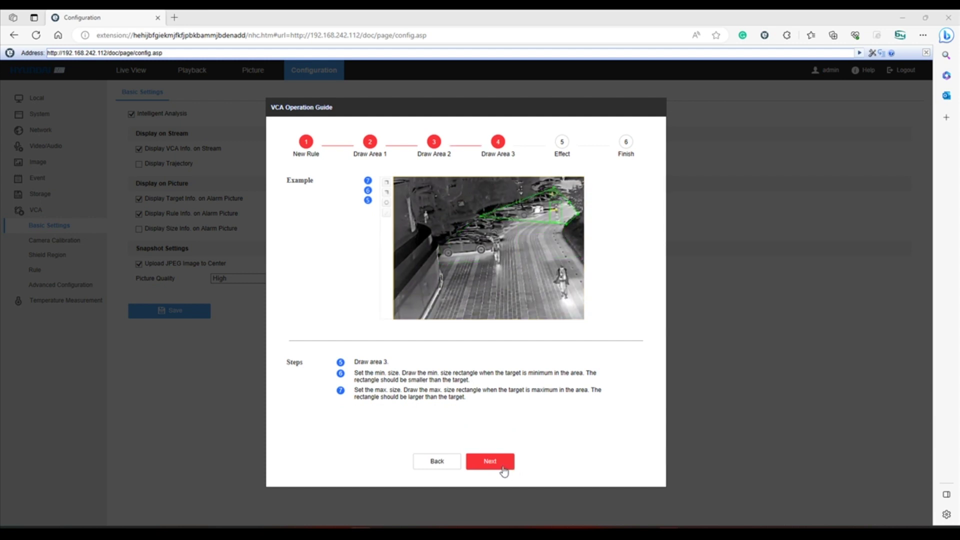
{"action": "left_click", "coordinate": [503, 472]}
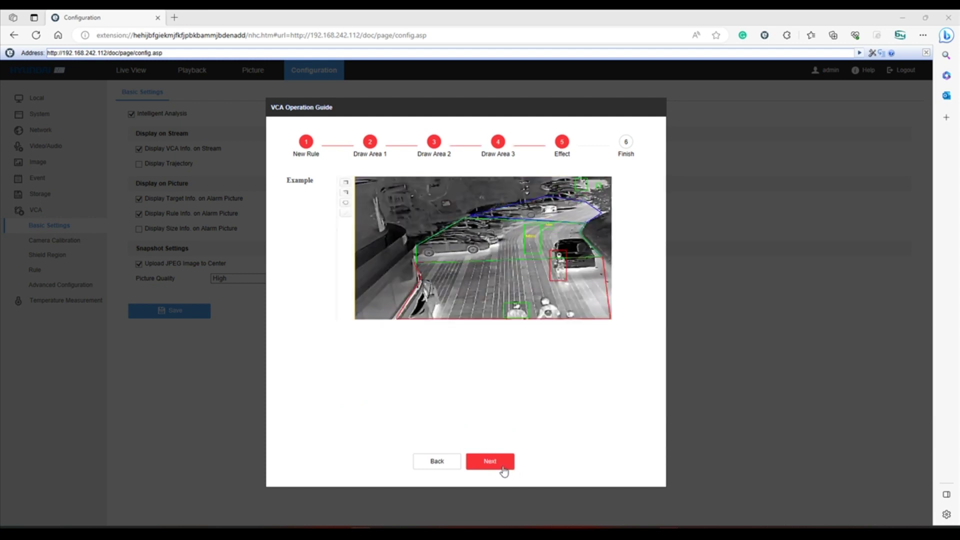
{"action": "left_click", "coordinate": [504, 471]}
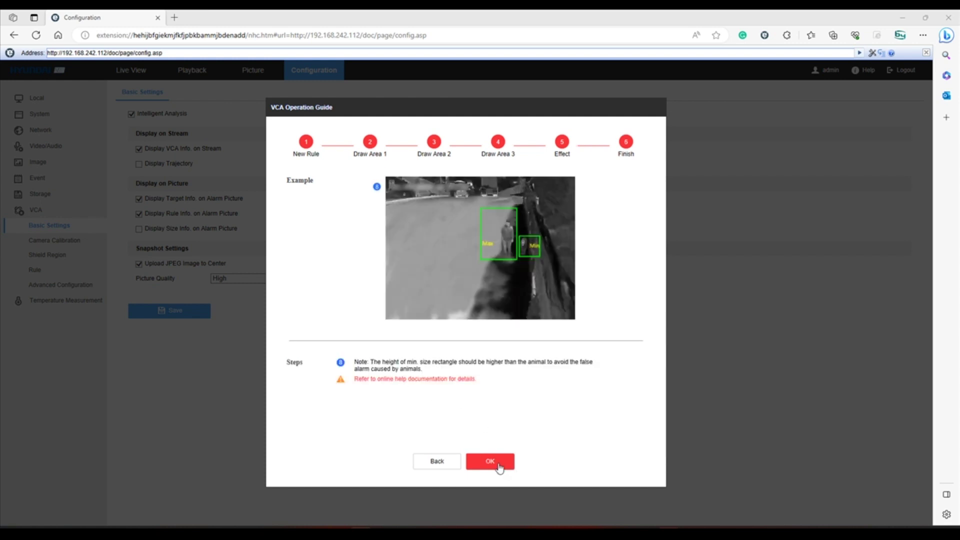
{"action": "left_click", "coordinate": [490, 462]}
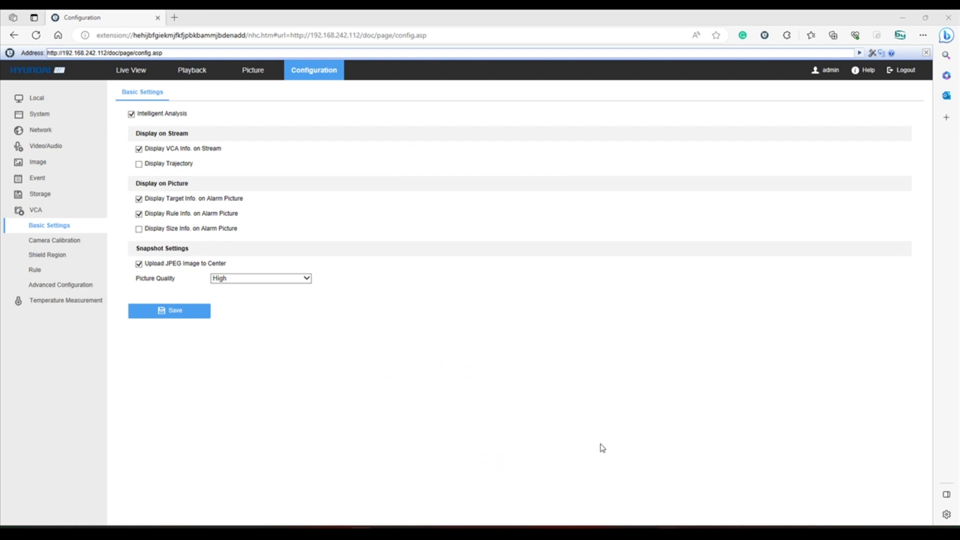
Enable trajectory display with a 10s duration and size info on the alarm picture, and save the VCA basic settings.
{"action": "left_click", "coordinate": [139, 165]}
{"action": "left_click", "coordinate": [229, 181]}
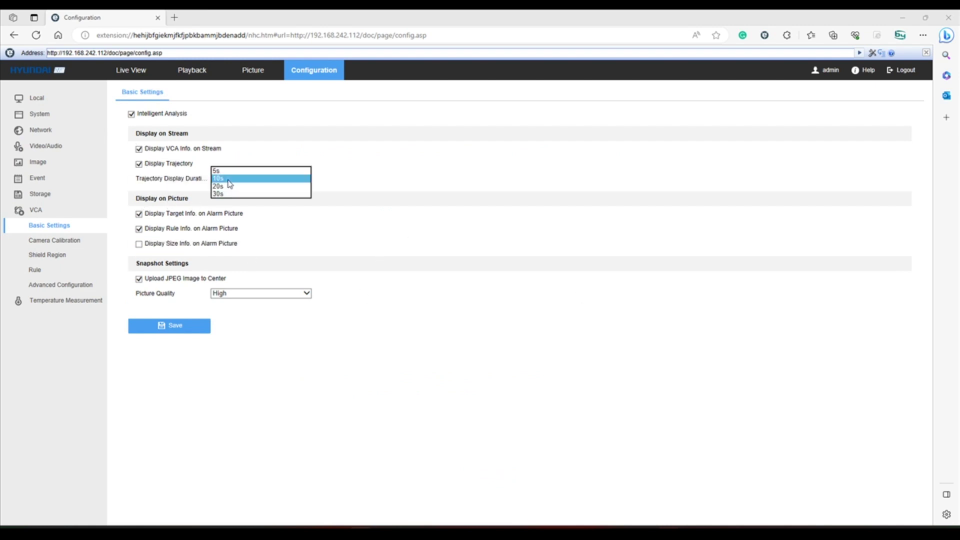
{"action": "left_click", "coordinate": [228, 182]}
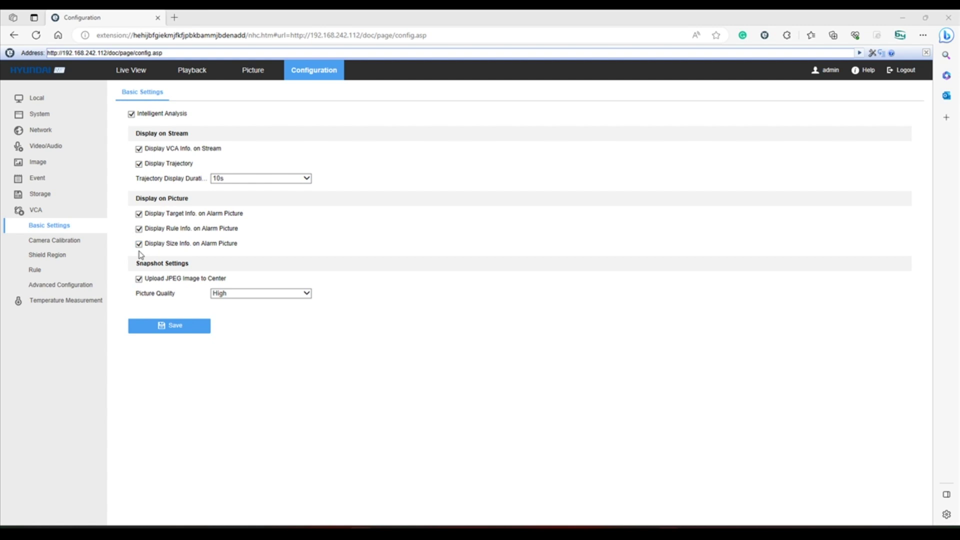
{"action": "left_click", "coordinate": [170, 330]}
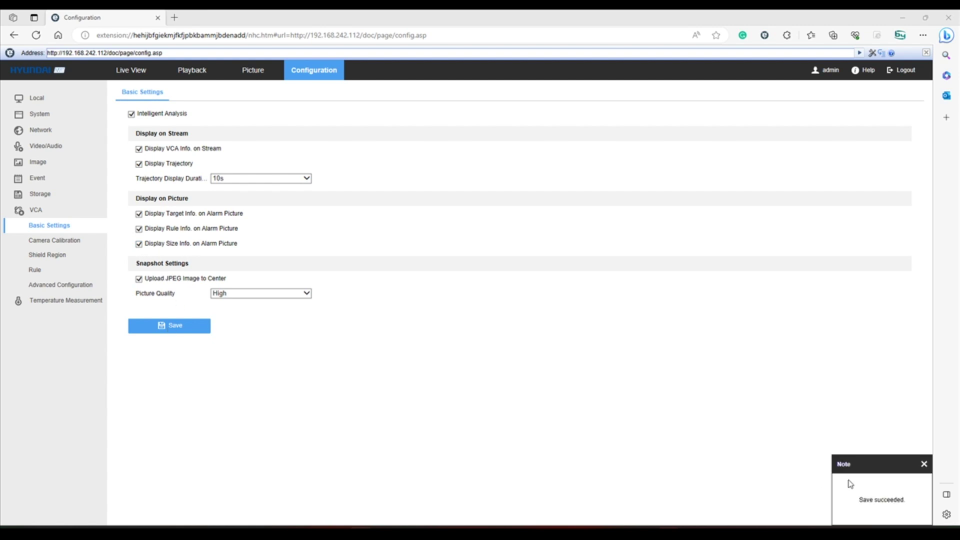
Enable camera calibration for VCA and start the auto calibration with a target height of 1.70 m.
{"action": "left_click", "coordinate": [54, 240]}
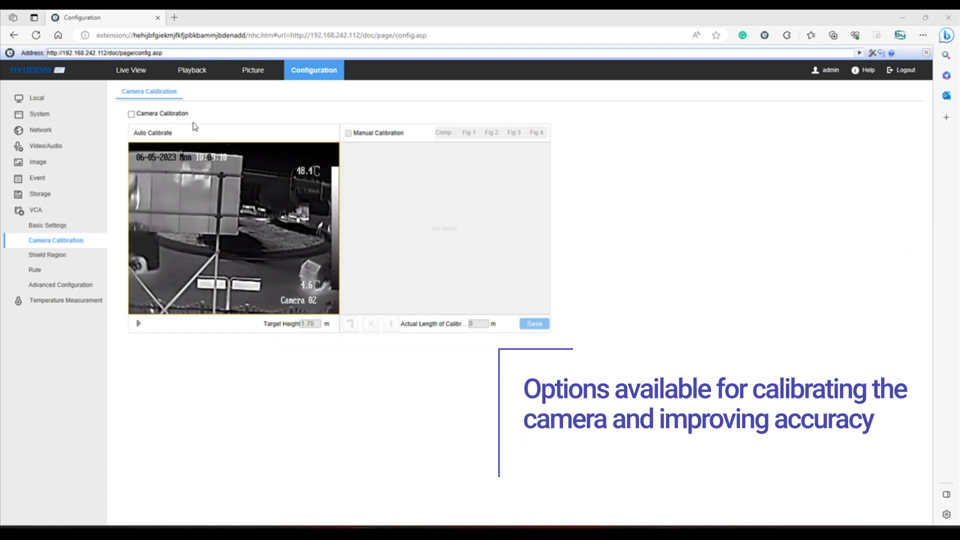
{"action": "left_click", "coordinate": [132, 114]}
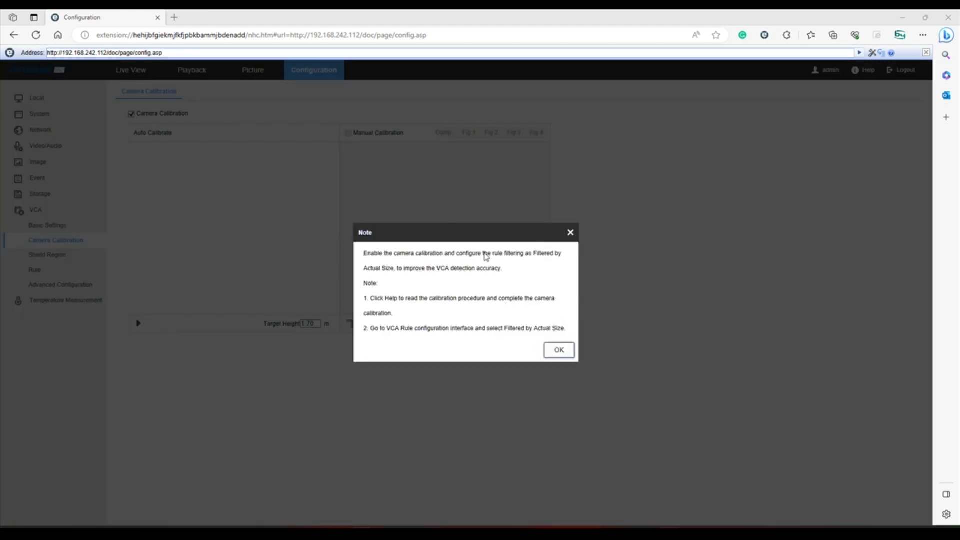
{"action": "left_click", "coordinate": [573, 356]}
{"action": "left_click", "coordinate": [536, 324]}
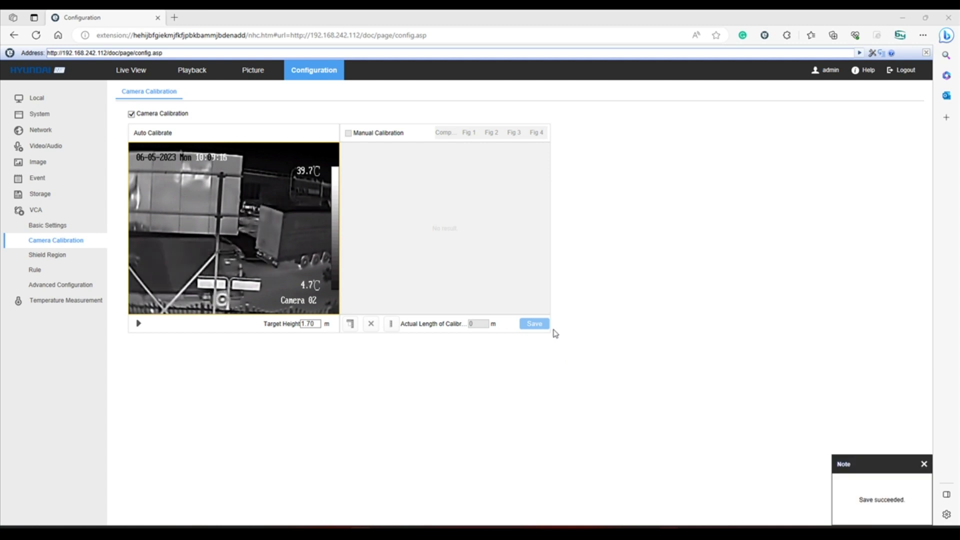
{"action": "left_click", "coordinate": [924, 464]}
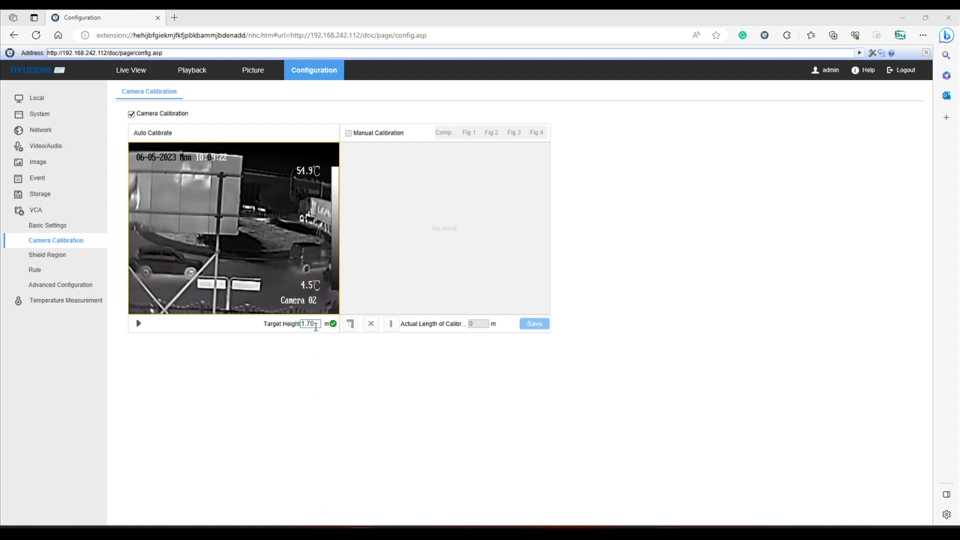
{"action": "key", "text": "Return"}
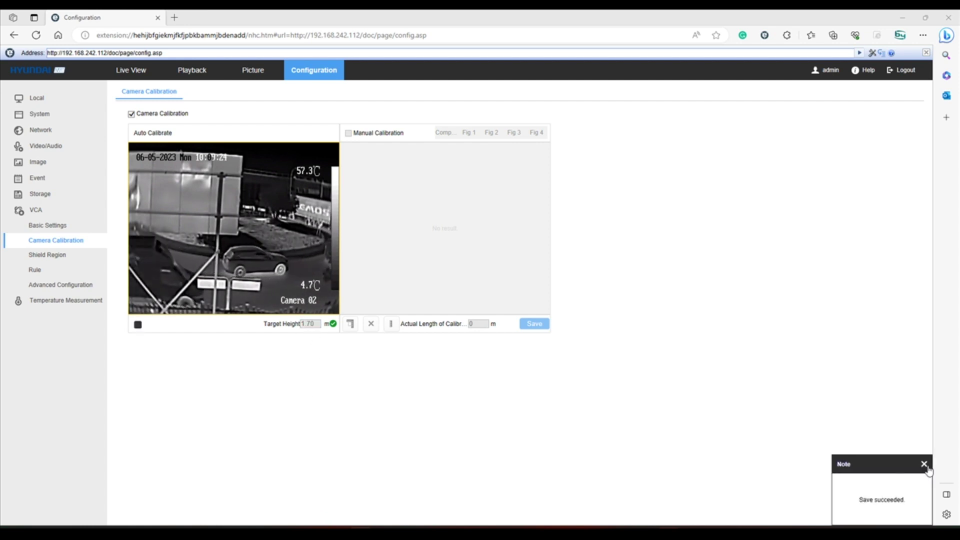
{"action": "left_click", "coordinate": [925, 465]}
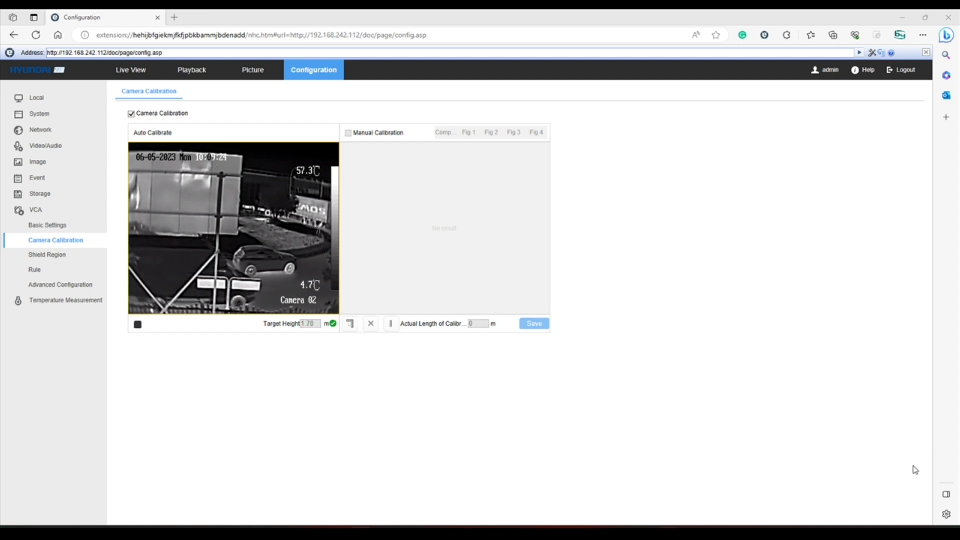
Draw a triangular VCA shield region over the upper part of the billboard in the camera image and save it.
{"action": "left_click", "coordinate": [47, 260]}
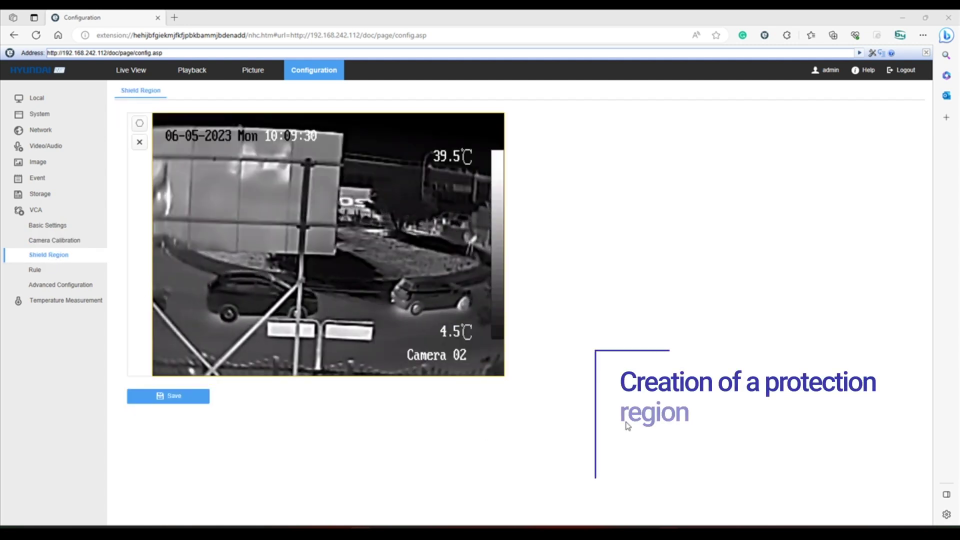
{"action": "left_click", "coordinate": [157, 120]}
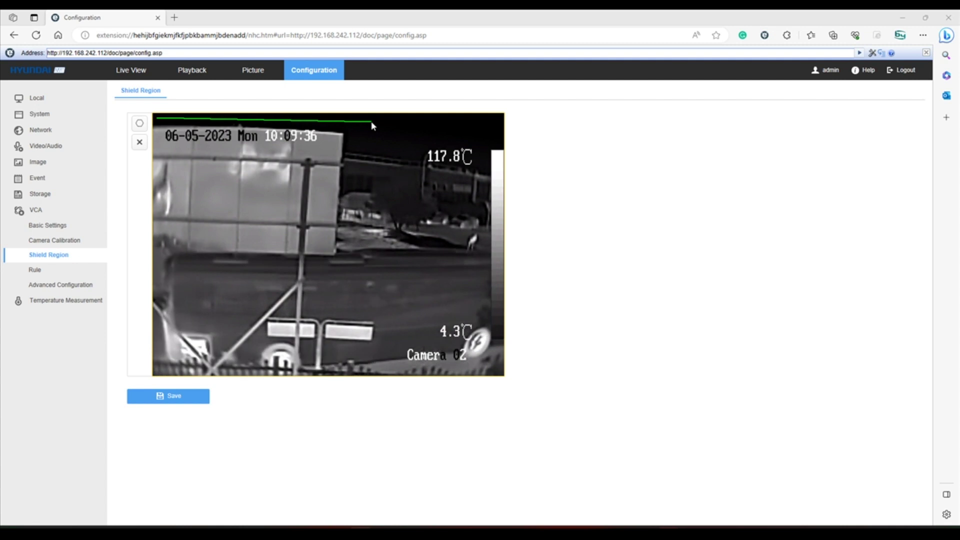
{"action": "left_click", "coordinate": [371, 121]}
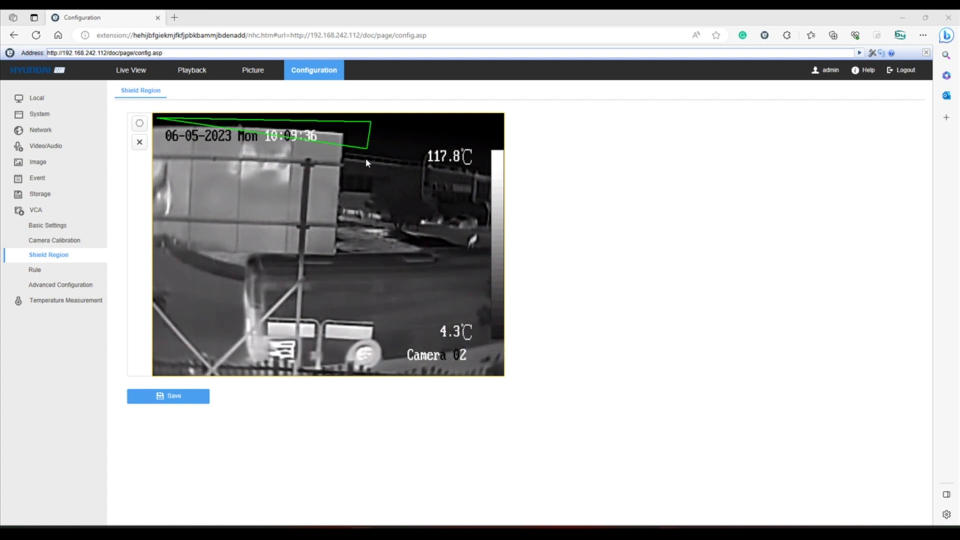
{"action": "left_click", "coordinate": [372, 260]}
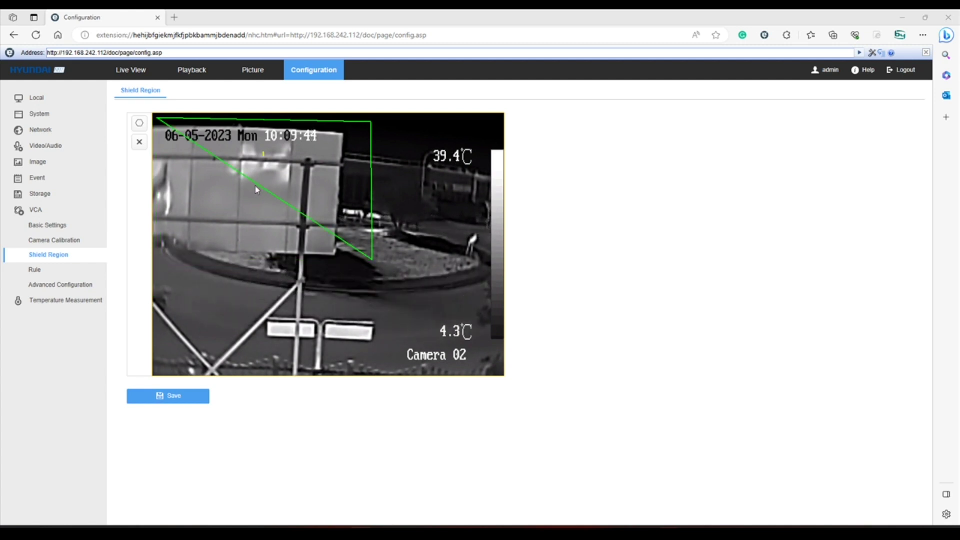
{"action": "left_click", "coordinate": [186, 396]}
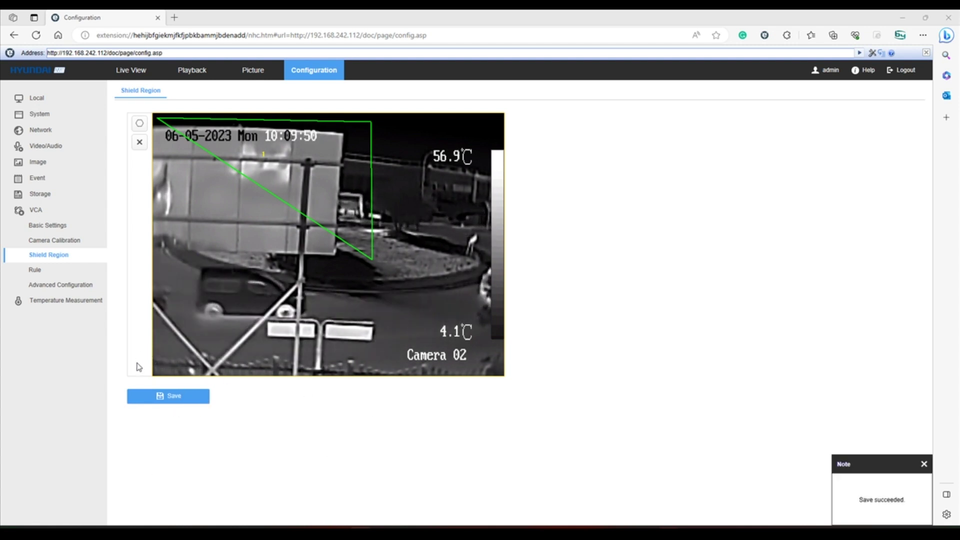
Add a VCA rule named Humano of type Line Crossing with target detection set to Human.
{"action": "left_click", "coordinate": [30, 273]}
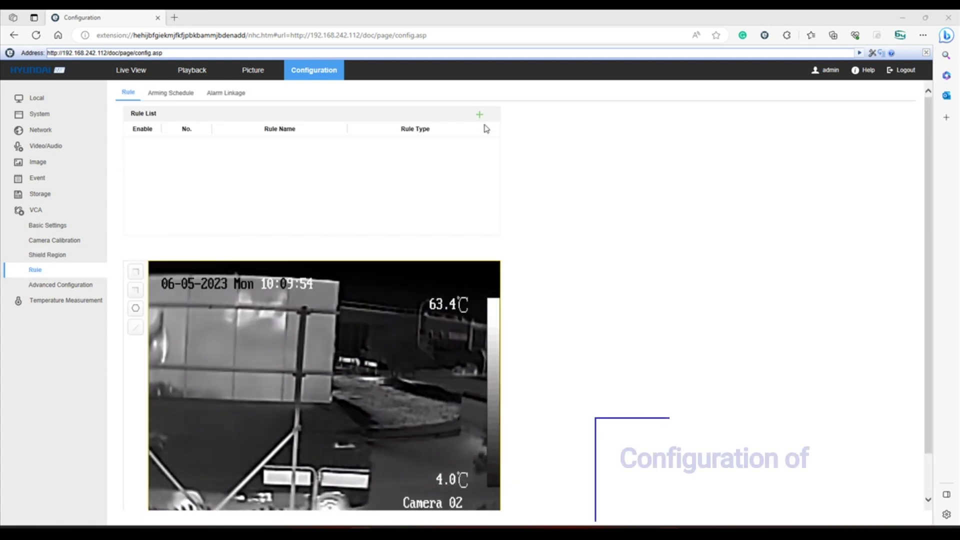
{"action": "scroll", "coordinate": [598, 329], "scroll_direction": "down", "scroll_amount": 1}
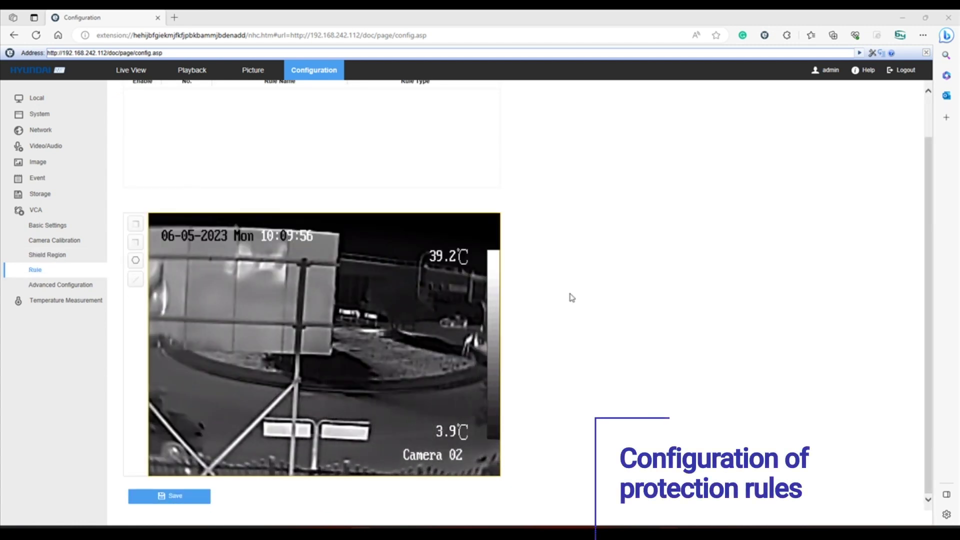
{"action": "scroll", "coordinate": [487, 133], "scroll_direction": "up", "scroll_amount": 1}
{"action": "left_click", "coordinate": [480, 117]}
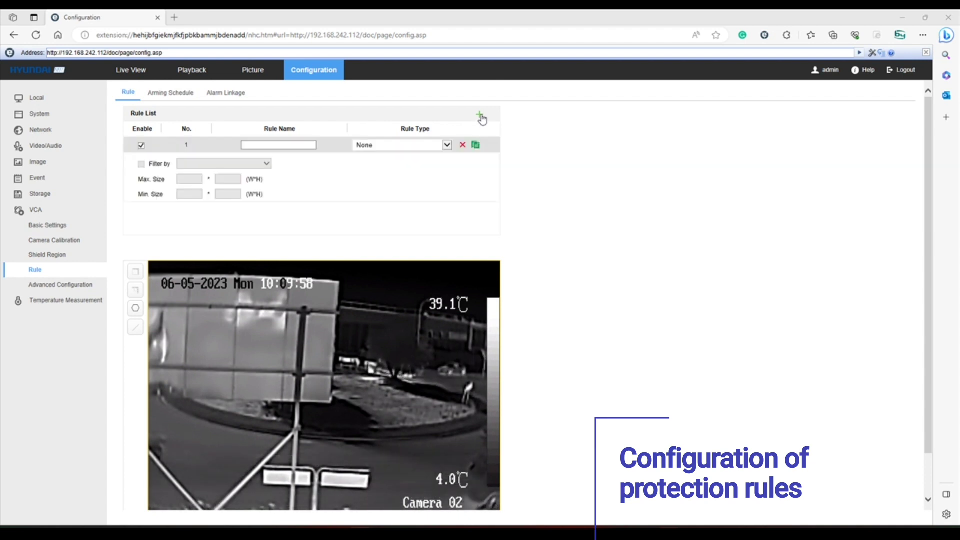
{"action": "left_click", "coordinate": [448, 145]}
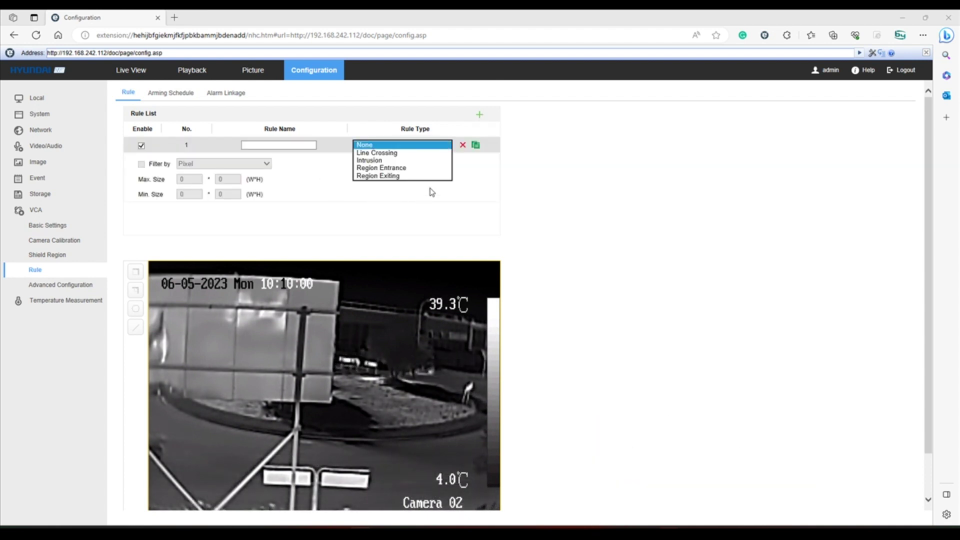
{"action": "left_click", "coordinate": [376, 154]}
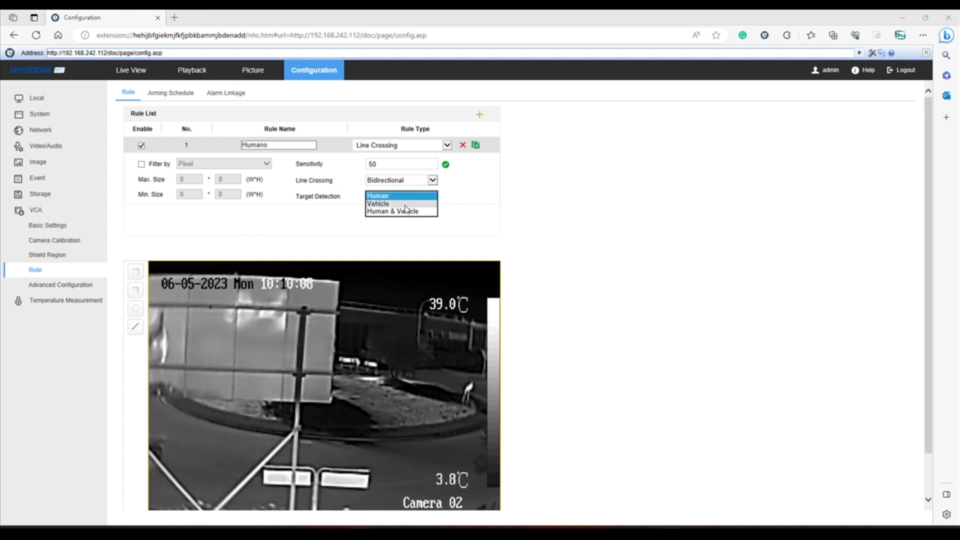
{"action": "left_click", "coordinate": [398, 197]}
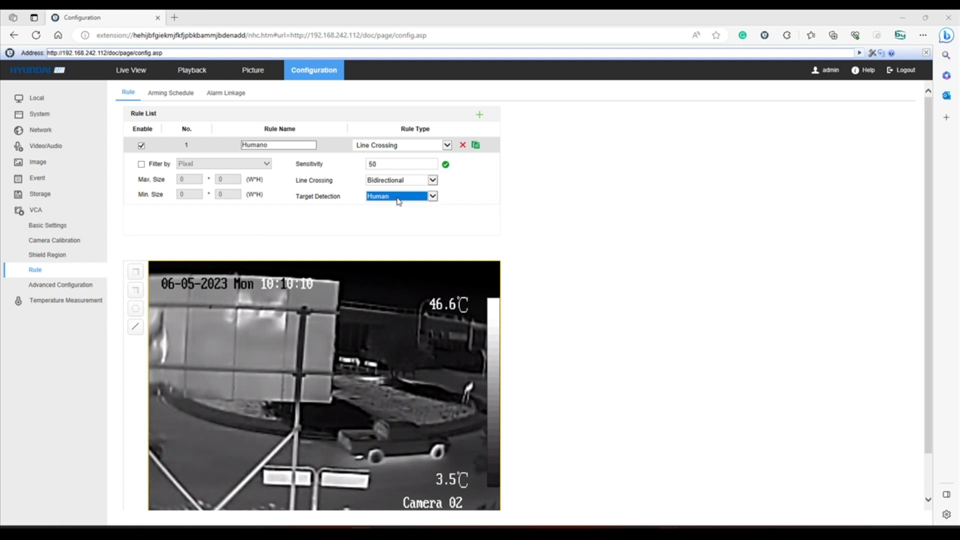
{"action": "left_click", "coordinate": [424, 244]}
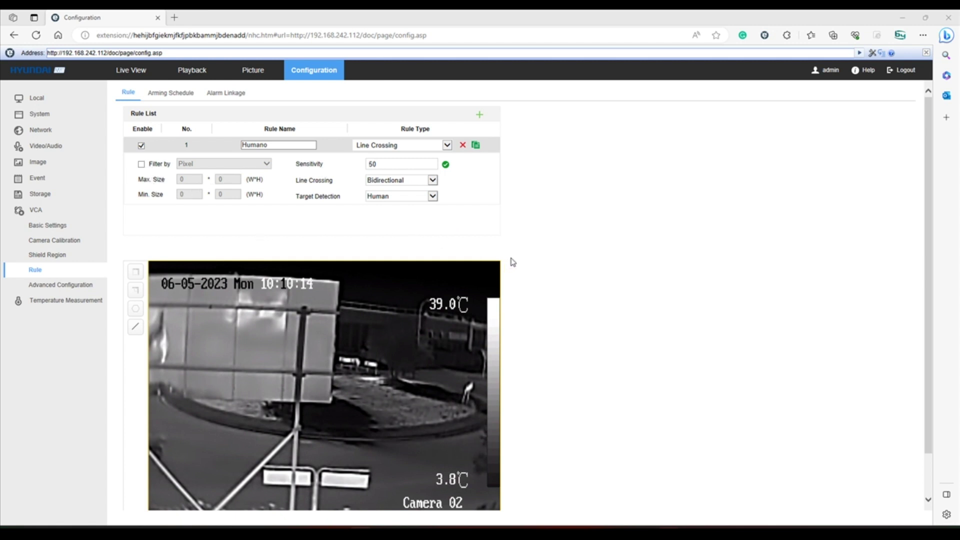
Draw the rule's crossing line vertically across the full image height, just to the right of the billboard, and save the rule.
{"action": "scroll", "coordinate": [512, 262], "scroll_direction": "down", "scroll_amount": 1}
{"action": "left_click", "coordinate": [135, 279]}
{"action": "left_click_drag", "start_coordinate": [327, 334], "coordinate": [378, 398]}
{"action": "left_click_drag", "start_coordinate": [375, 344], "coordinate": [380, 215]}
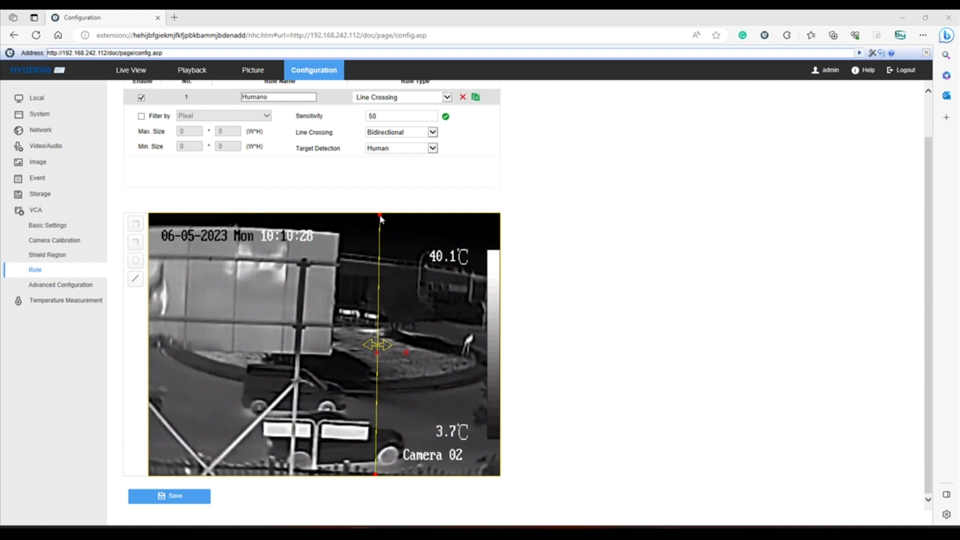
{"action": "left_click", "coordinate": [184, 494]}
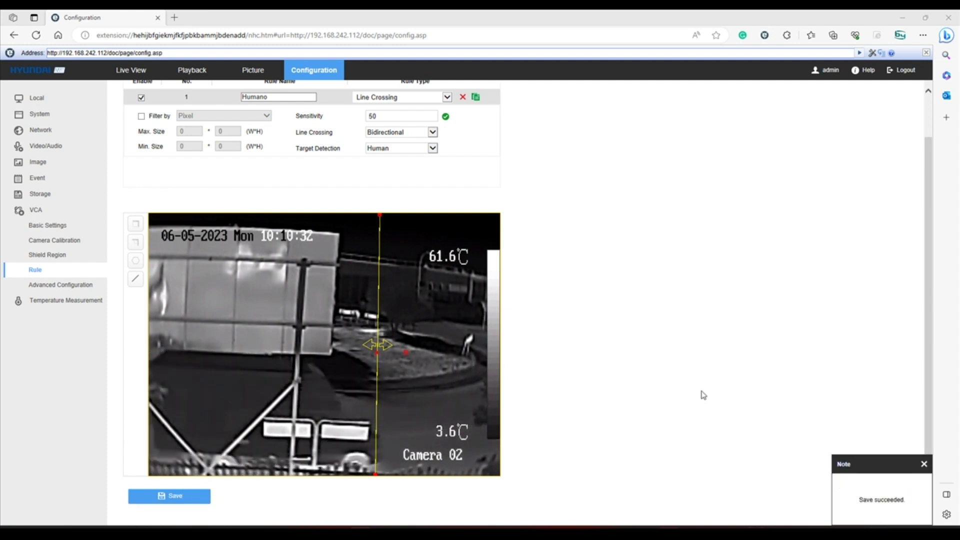
Review the VCA advanced configuration and the temperature measurement's basic, advanced, shield region, arming schedule and linkage method settings.
{"action": "left_click", "coordinate": [57, 286]}
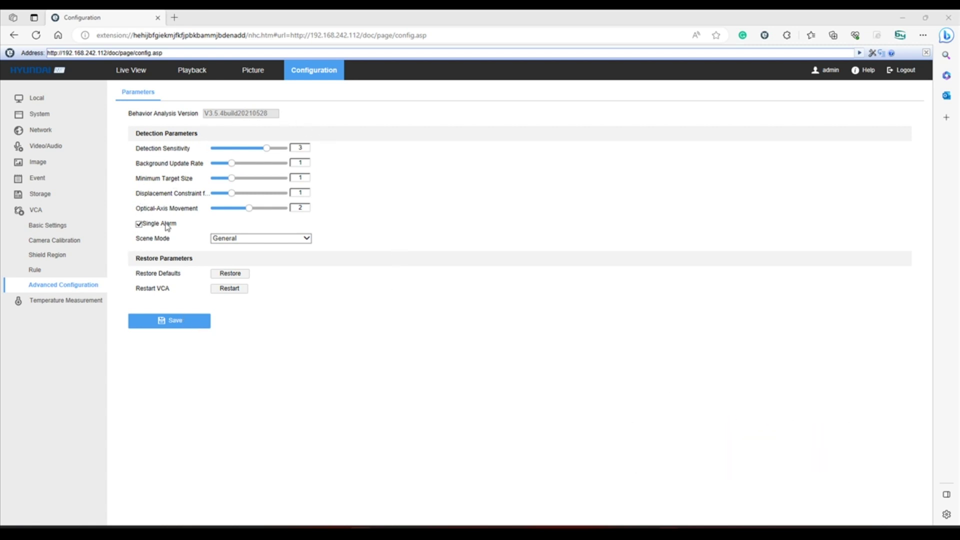
{"action": "left_click", "coordinate": [46, 301]}
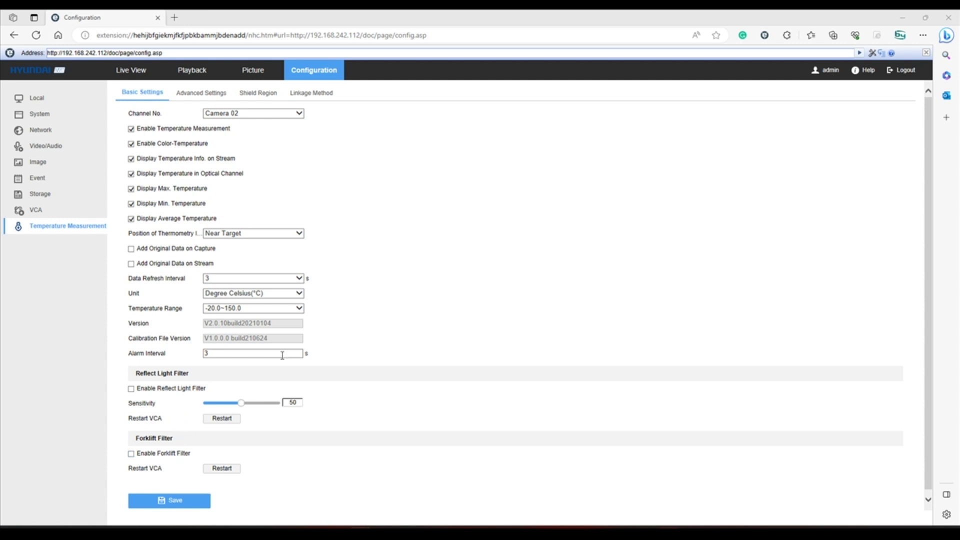
{"action": "left_click", "coordinate": [211, 98]}
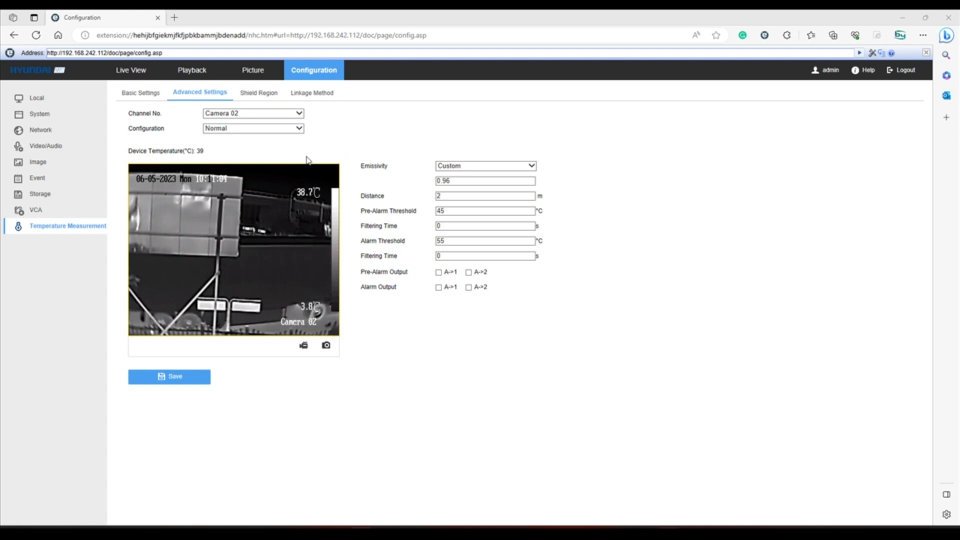
{"action": "left_click", "coordinate": [276, 95]}
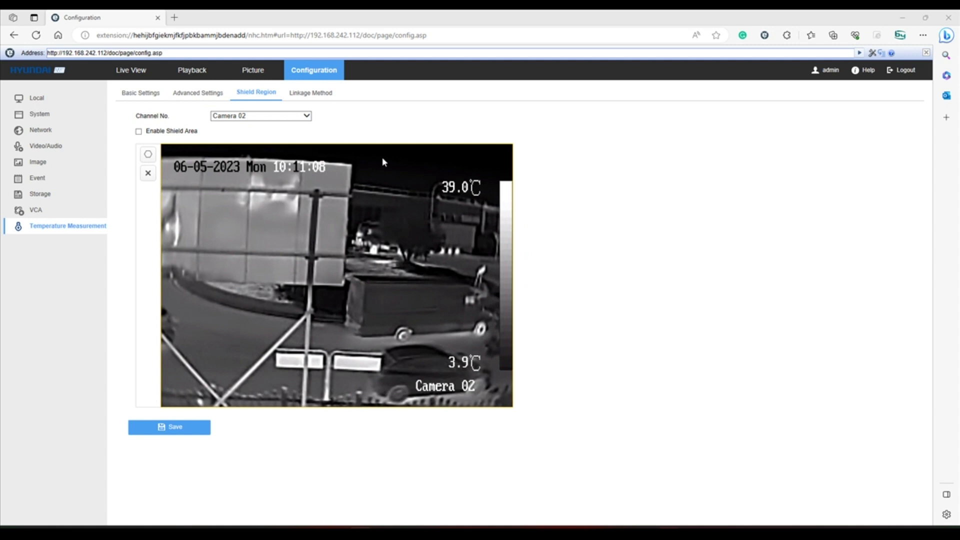
{"action": "left_click", "coordinate": [309, 93]}
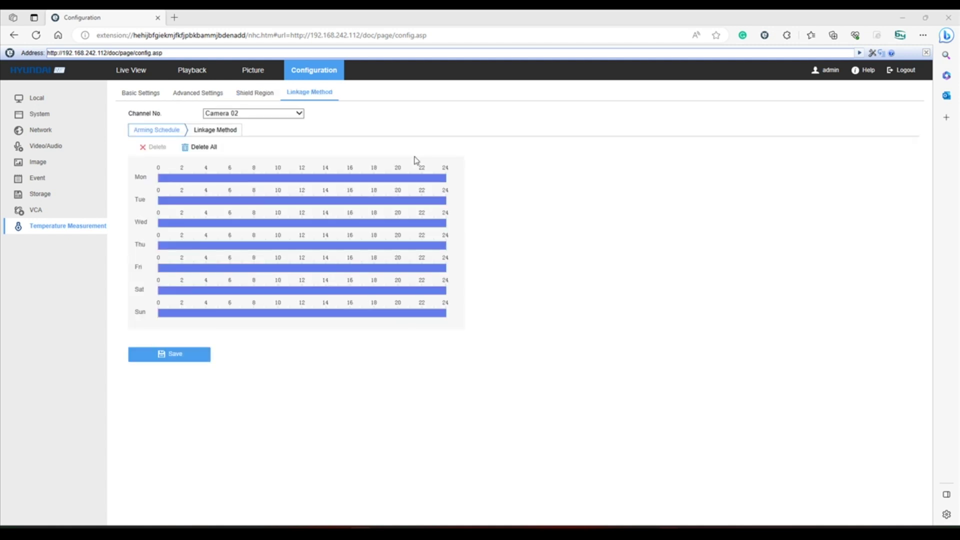
{"action": "left_click", "coordinate": [226, 132]}
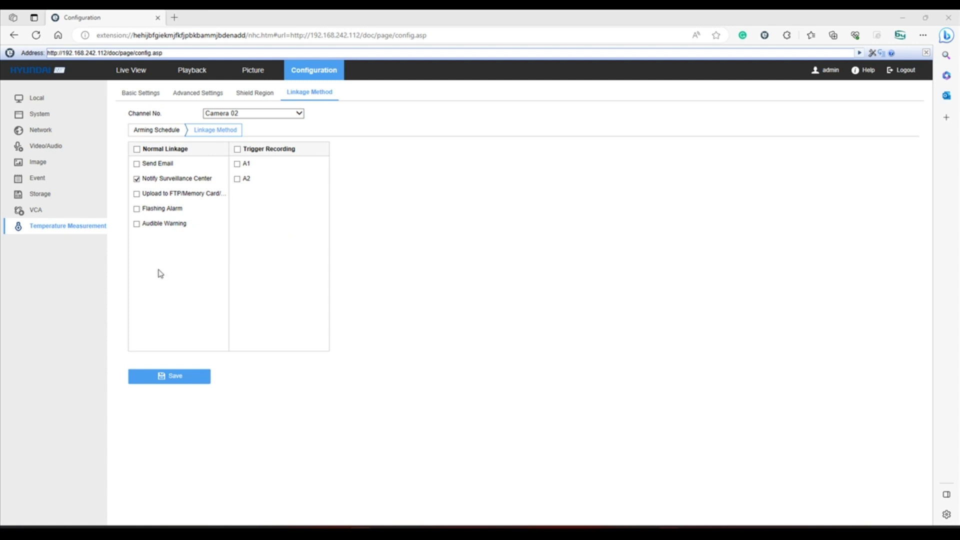